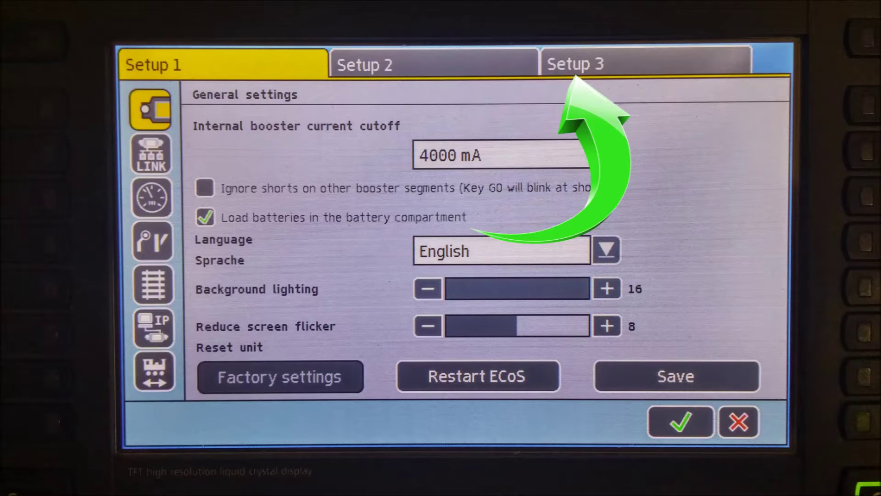
Show the ECoS Info page listing hardware version 2.0 and software version 4.1.0.
left_click(596, 64)
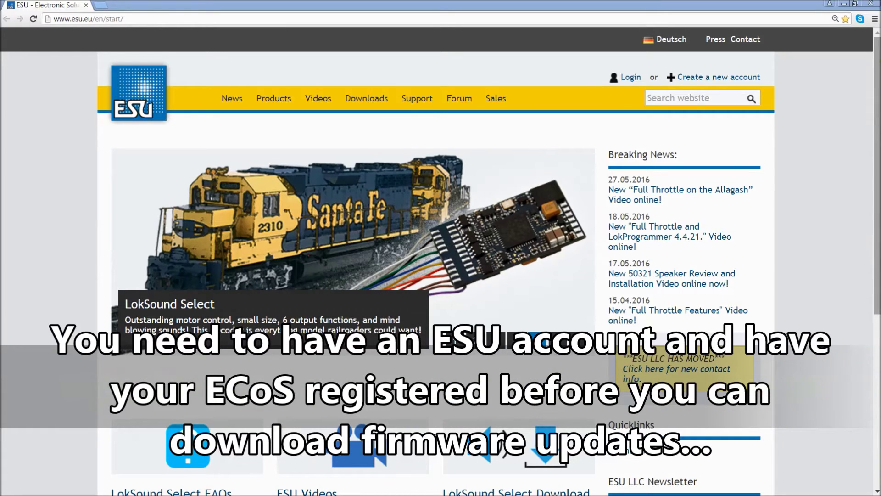
Start a new ESU account with a username and the password entered in both password fields.
left_click(729, 80)
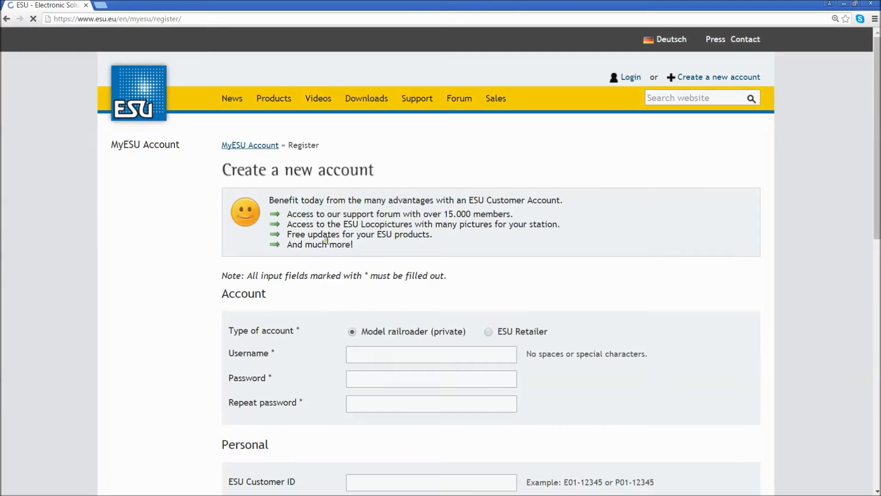
scroll(407, 314, "down", 3)
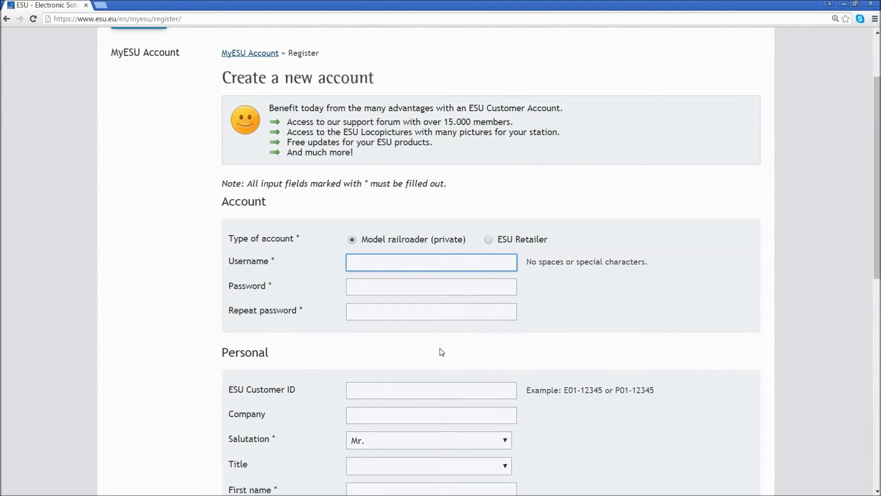
type("test")
key("Tab")
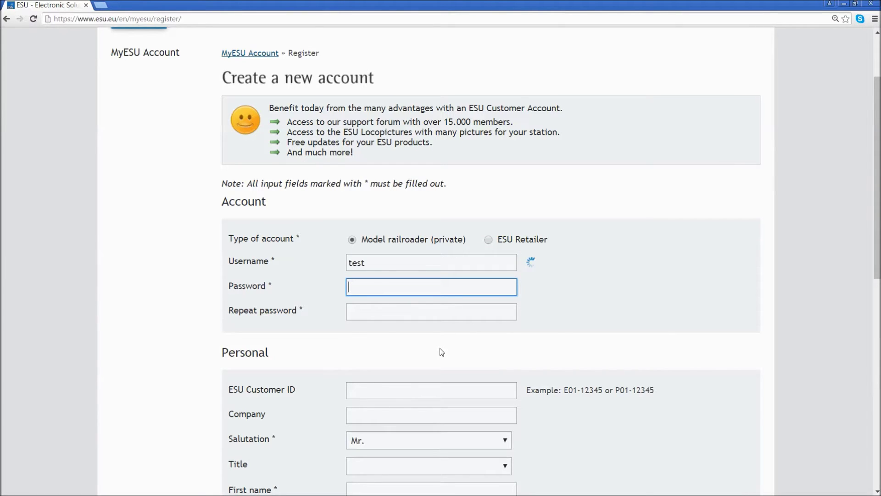
type("test")
key("Tab")
type("test")
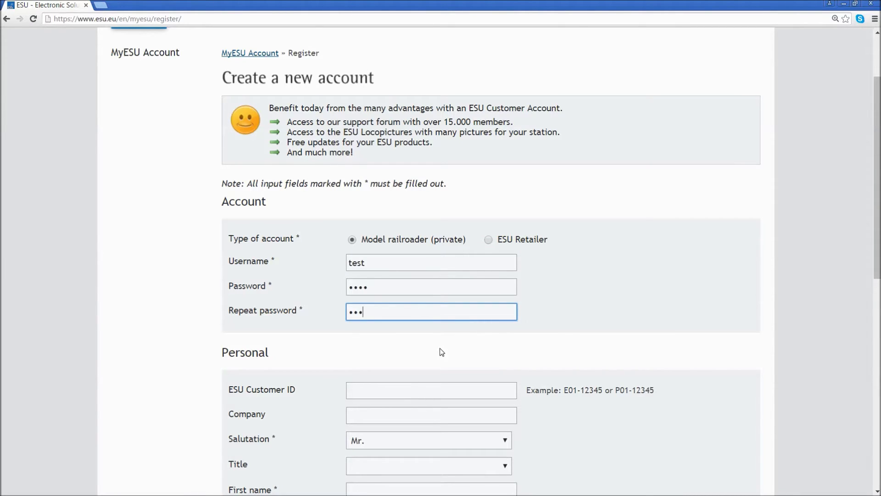
key("Tab")
scroll(407, 301, "down", 3)
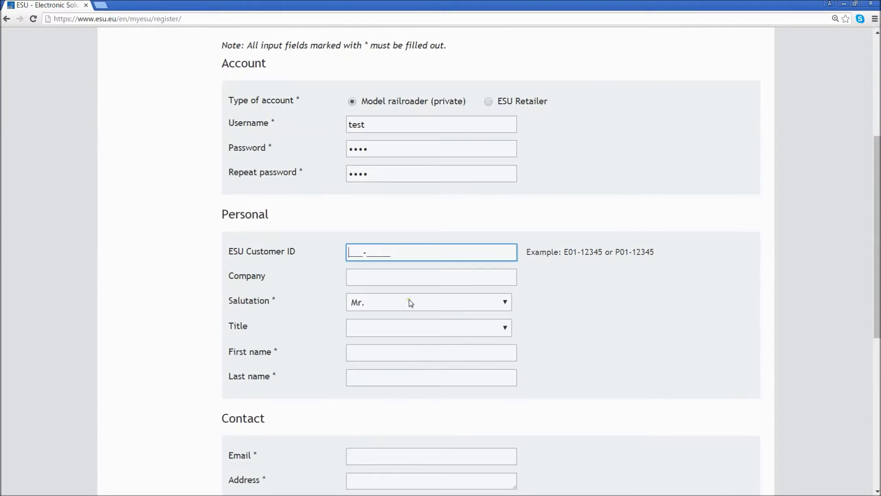
scroll(406, 301, "down", 2)
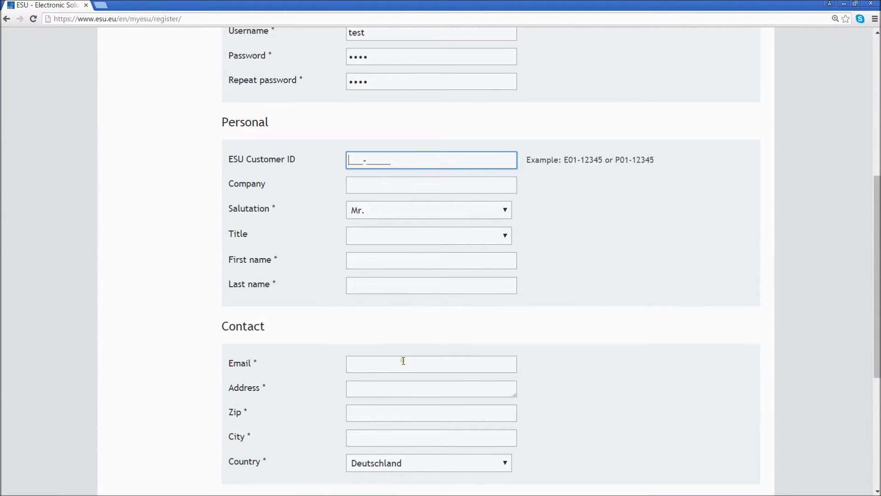
scroll(404, 360, "down", 3)
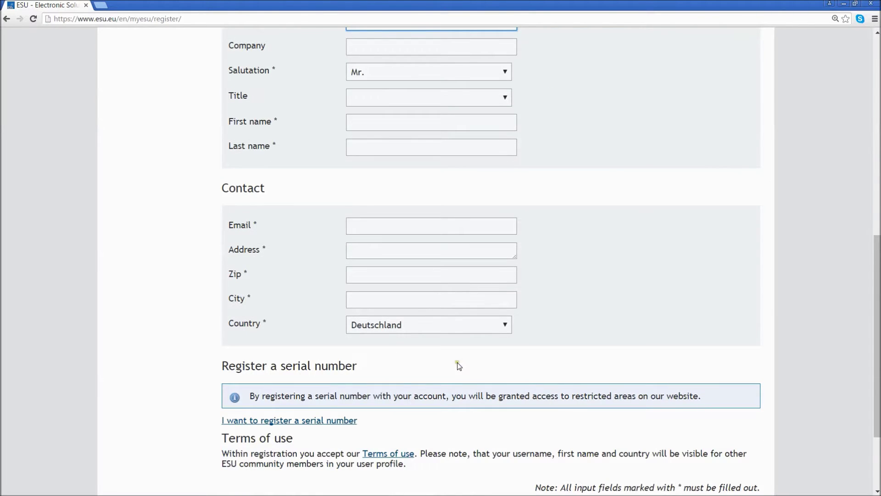
scroll(395, 370, "down", 2)
scroll(395, 367, "down", 1)
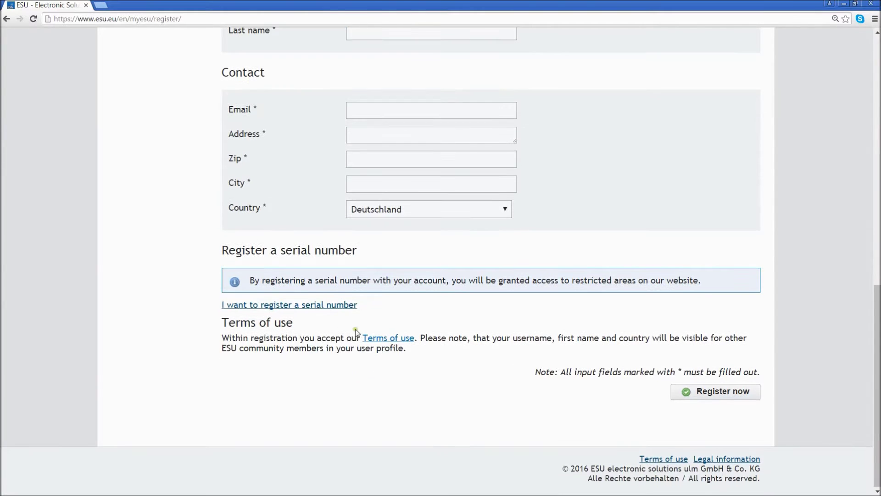
Look over the serial-number registration fields, then go to the MyESU login page.
left_click(260, 305)
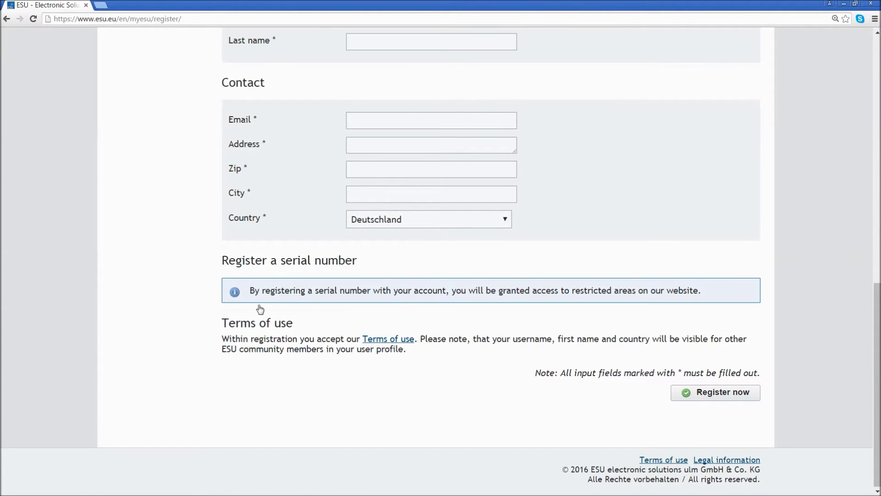
scroll(473, 311, "down", 3)
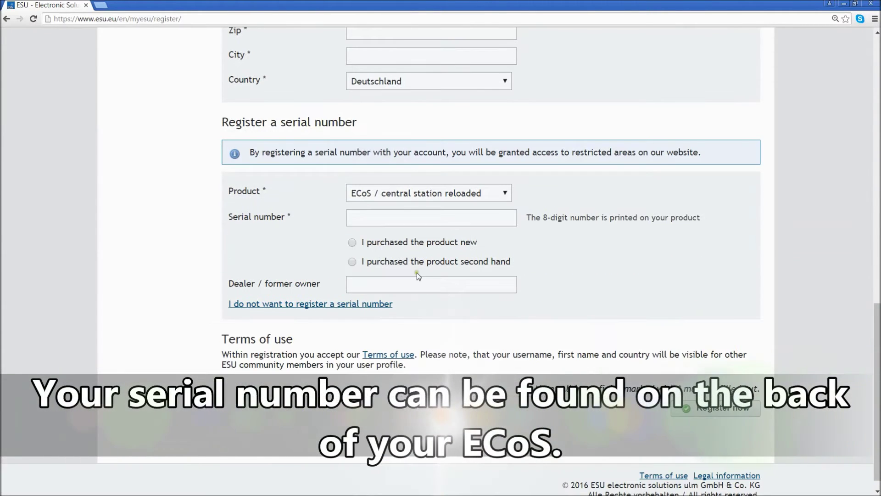
left_click(397, 216)
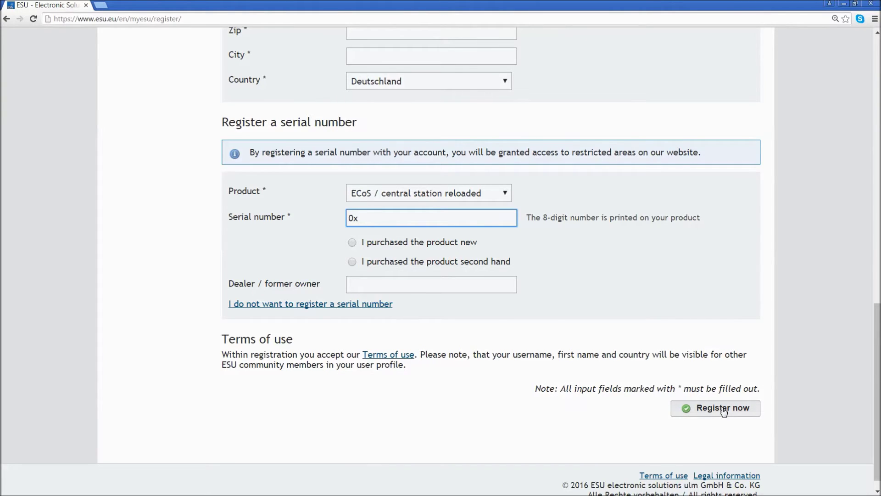
scroll(79, 313, "up", 6)
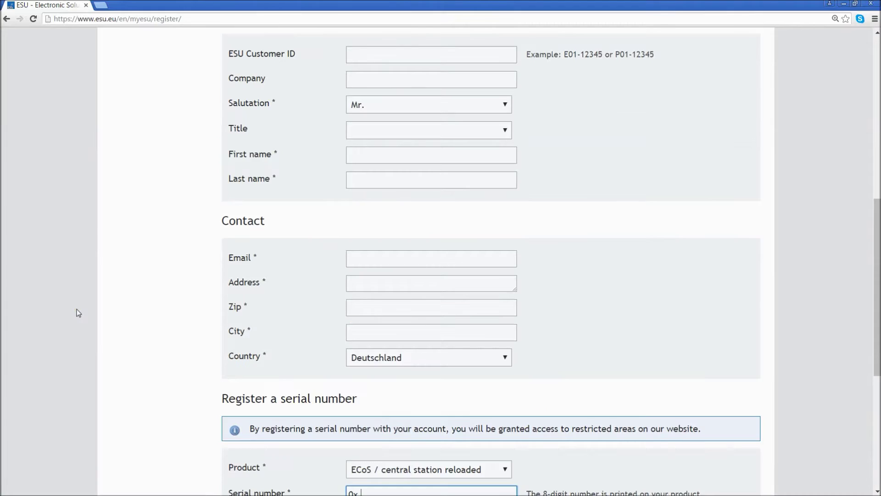
scroll(78, 313, "up", 9)
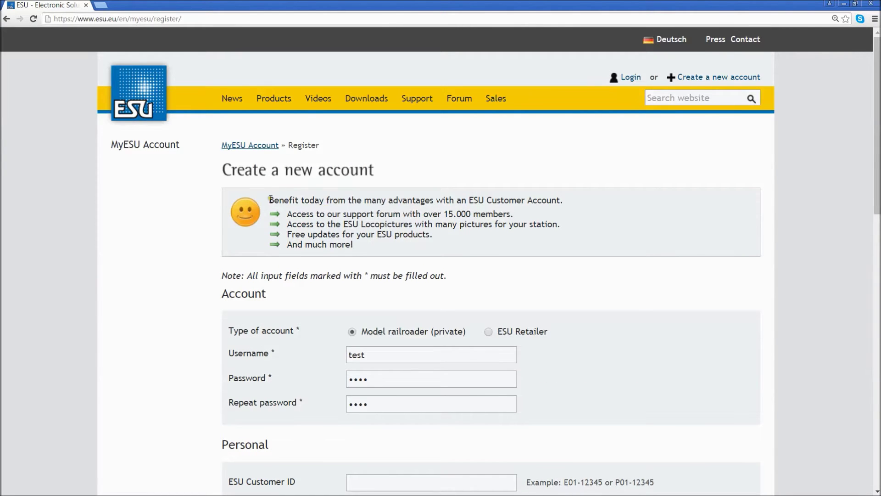
left_click_drag(271, 198, 379, 252)
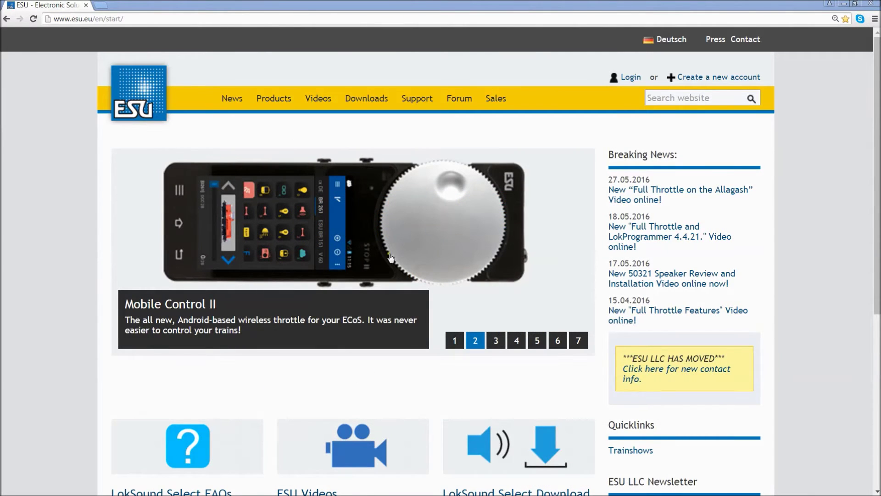
left_click(631, 82)
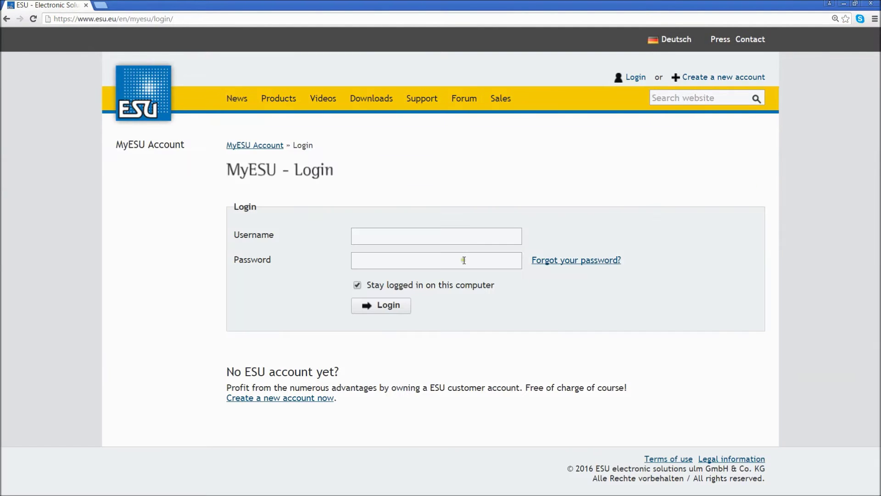
Sign in to the MyESU account with the account username and password.
left_click(466, 236)
type("test")
key("Tab")
type("te")
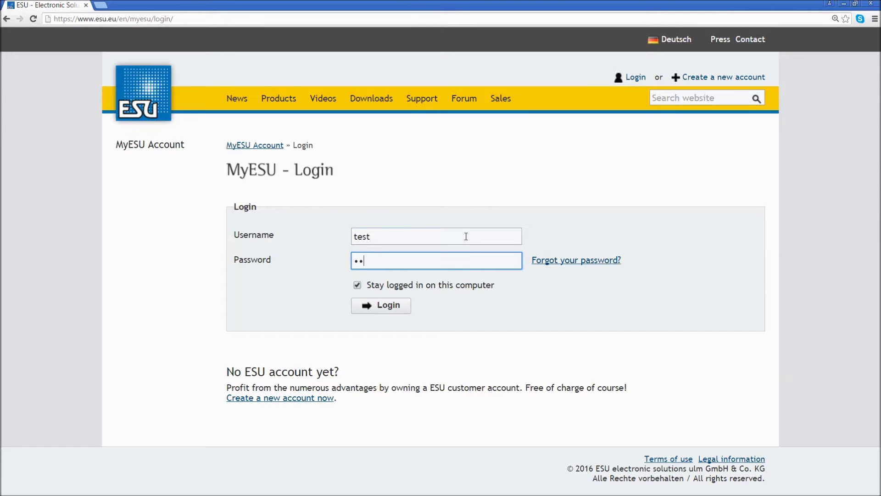
type("st")
left_click(402, 311)
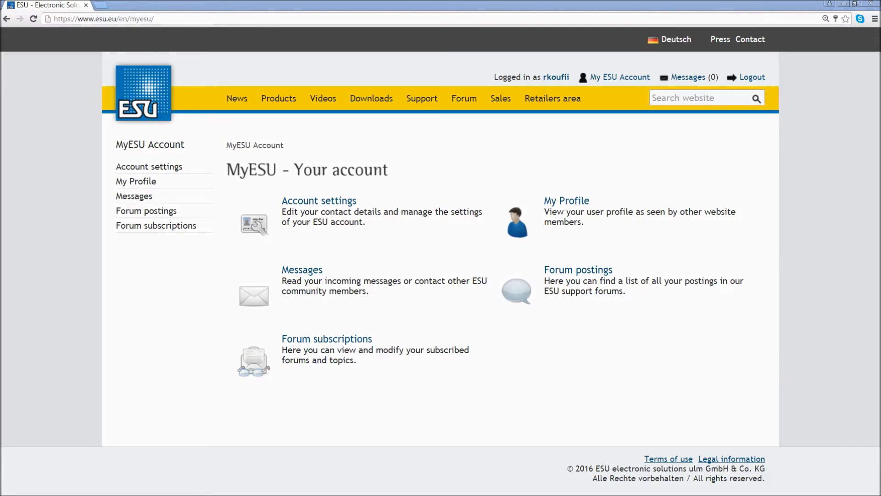
Go through Downloads > Firmware and software > ECoS & Central Station "Reloaded" to the firmware list.
left_click(387, 99)
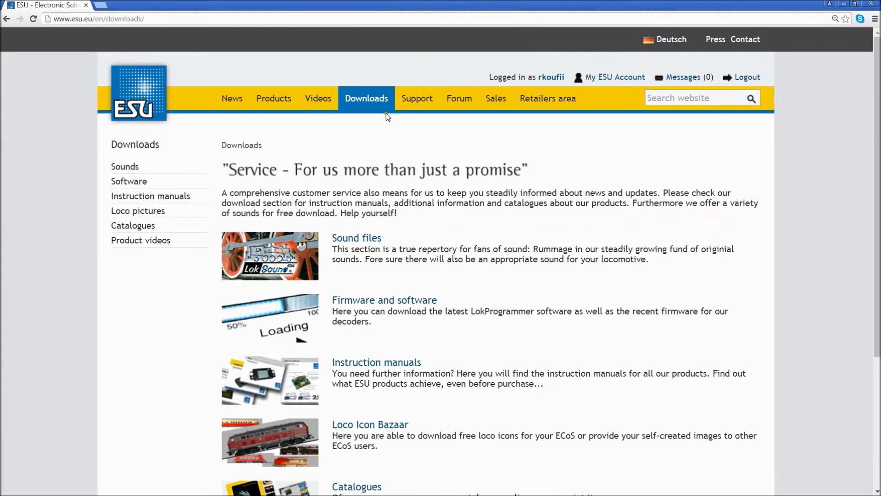
left_click(384, 301)
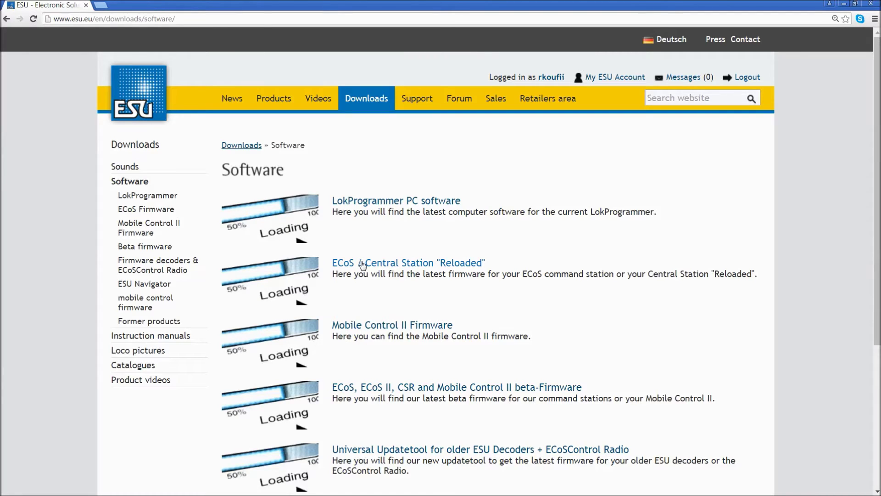
left_click(362, 265)
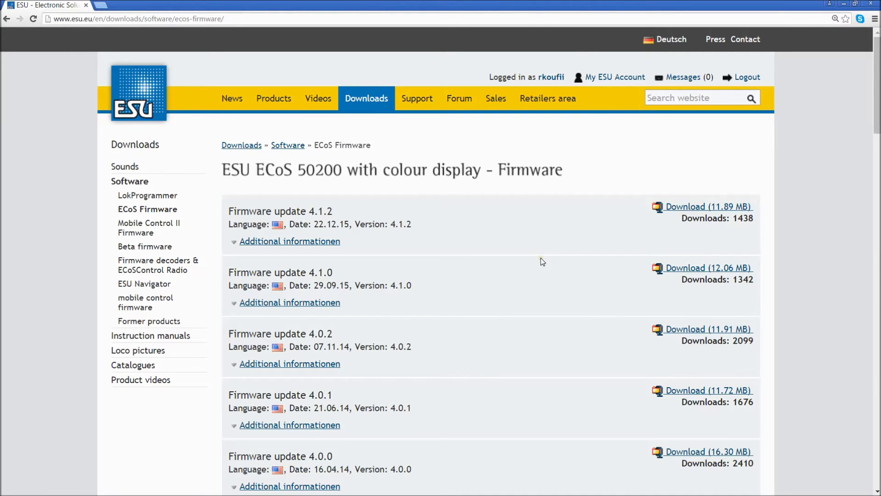
scroll(542, 260, "down", 3)
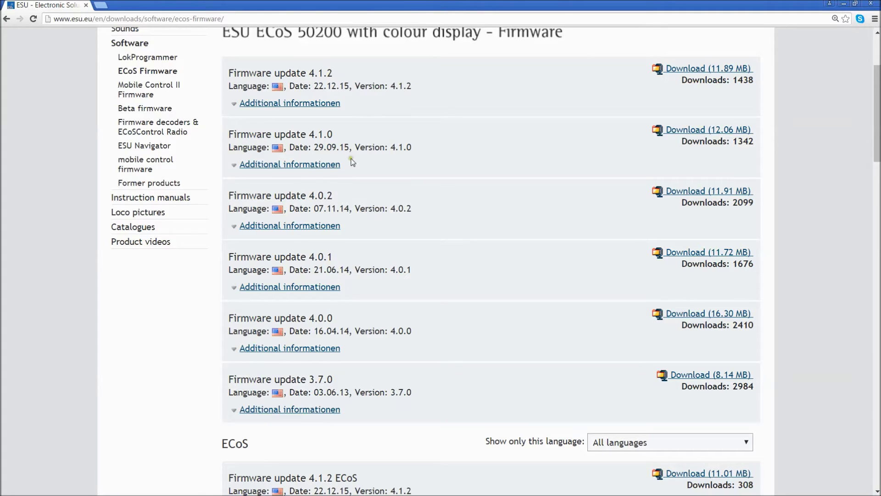
scroll(792, 186, "up", 3)
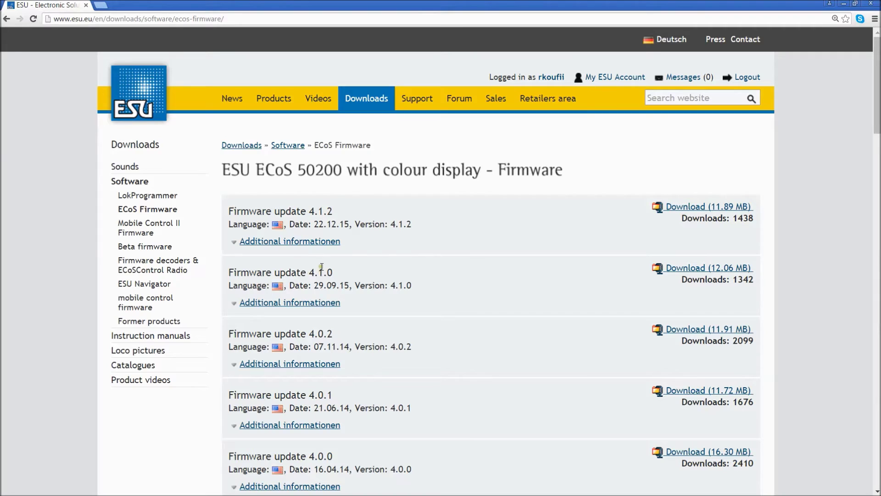
left_click_drag(309, 211, 342, 210)
left_click(720, 207)
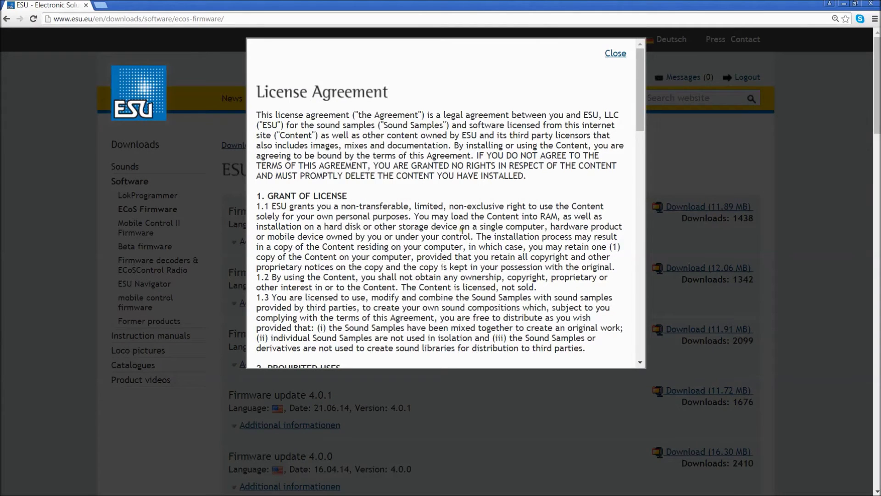
Accept the license agreement and download firmware update 4.1.2.
scroll(462, 231, "down", 20)
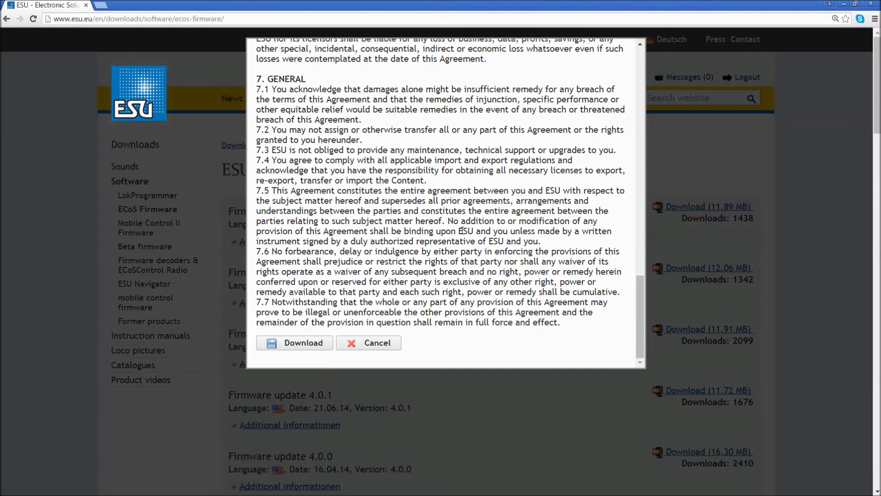
scroll(462, 231, "down", 3)
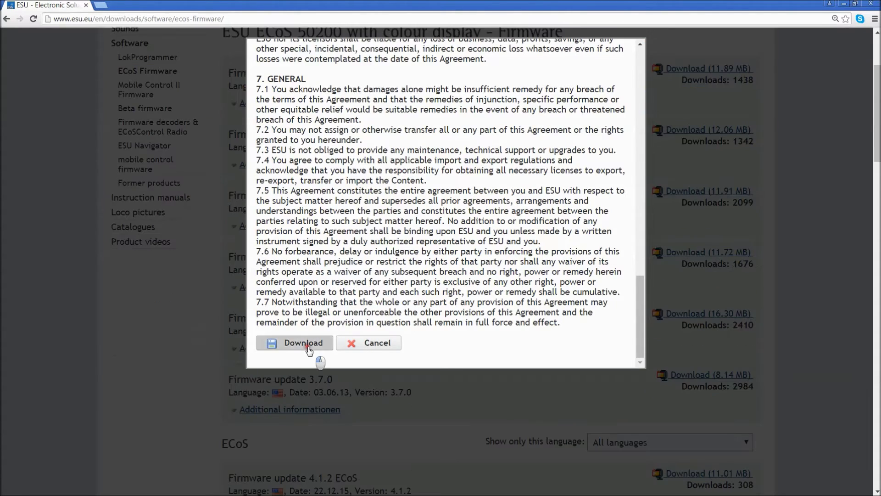
left_click(313, 348)
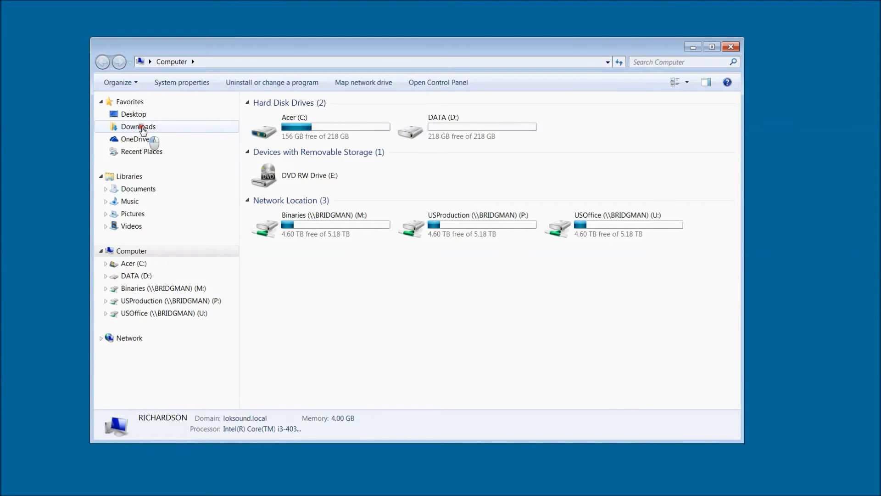
Select the ECoS2_update_4-1-2_01 zip in the Downloads folder.
left_click(141, 127)
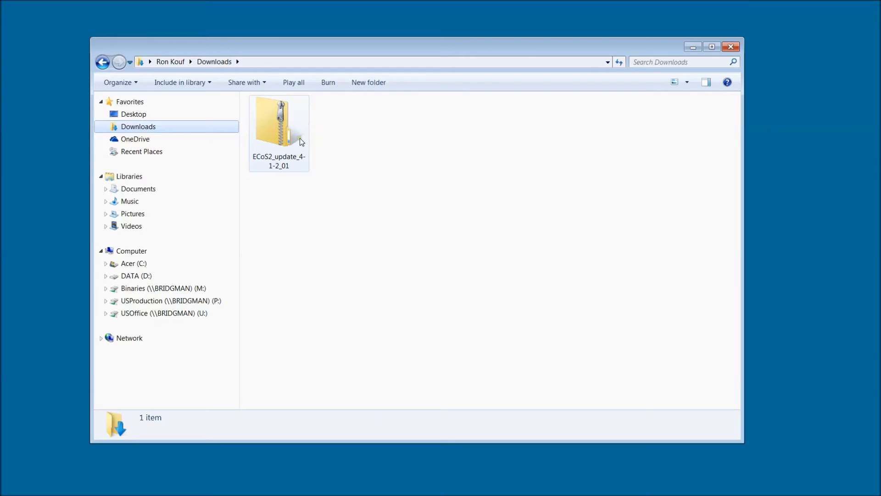
left_click(281, 128)
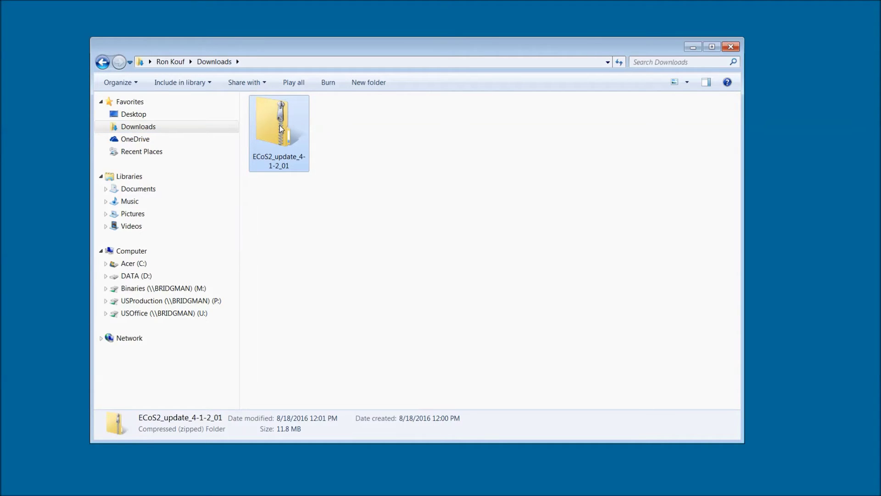
Open the zip in a new window and view 4-1-2_Release_Notes_EN in Notepad.
right_click(279, 125)
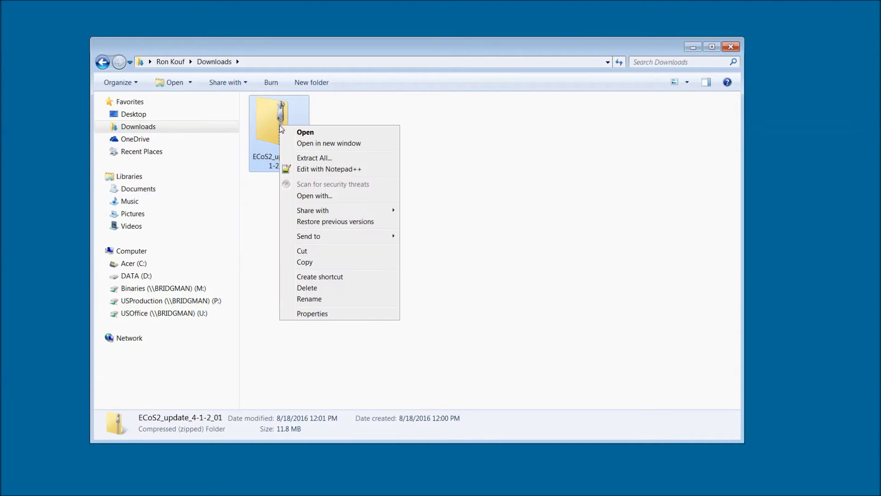
left_click(315, 145)
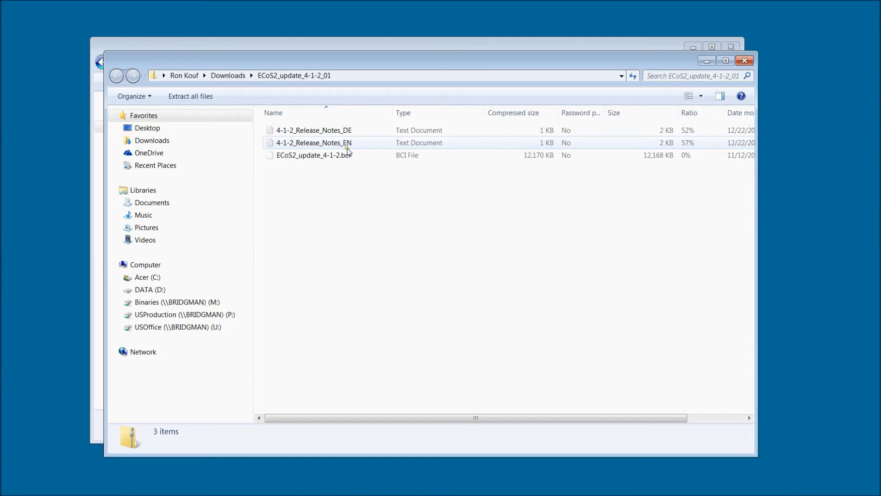
left_click(347, 148)
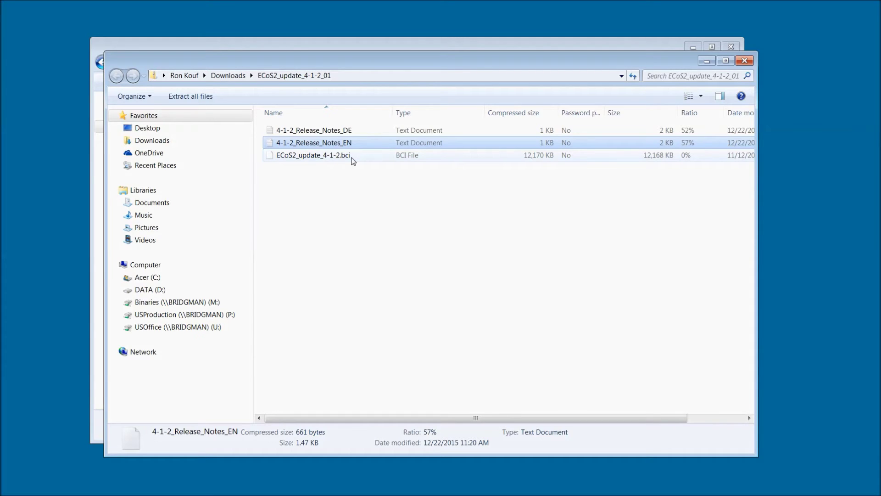
double_click(331, 145)
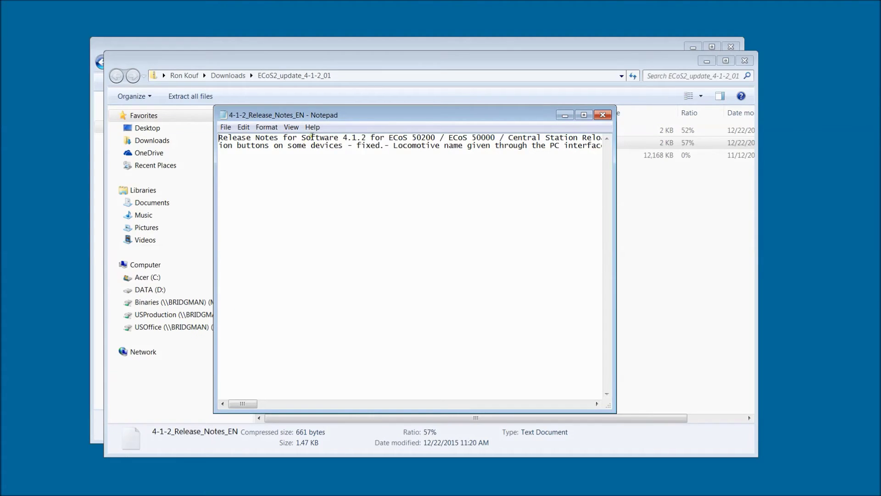
left_click_drag(310, 138, 478, 147)
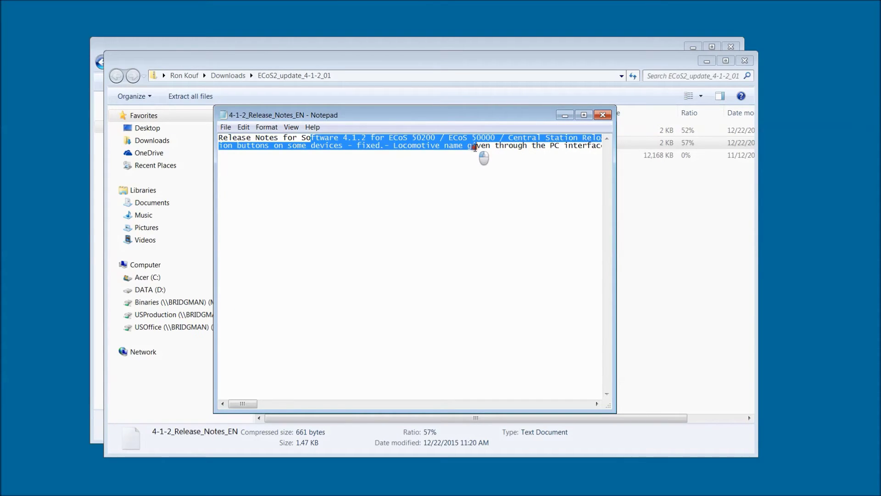
left_click(584, 115)
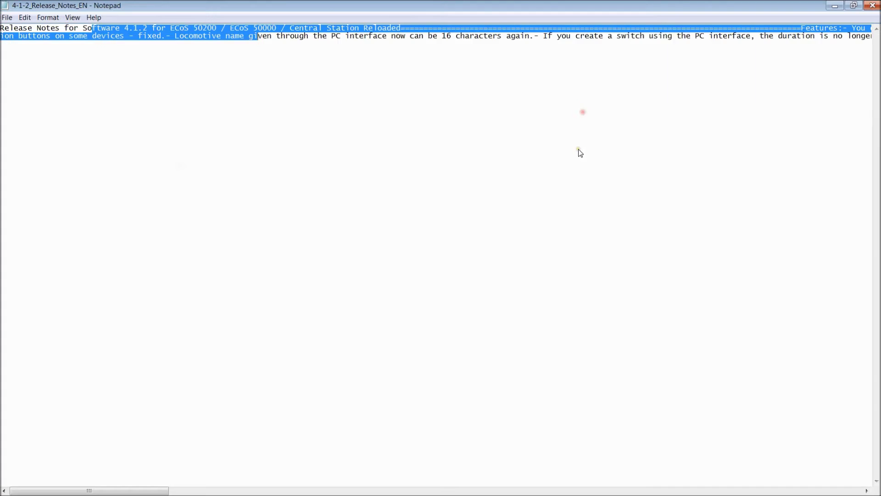
left_click(519, 71)
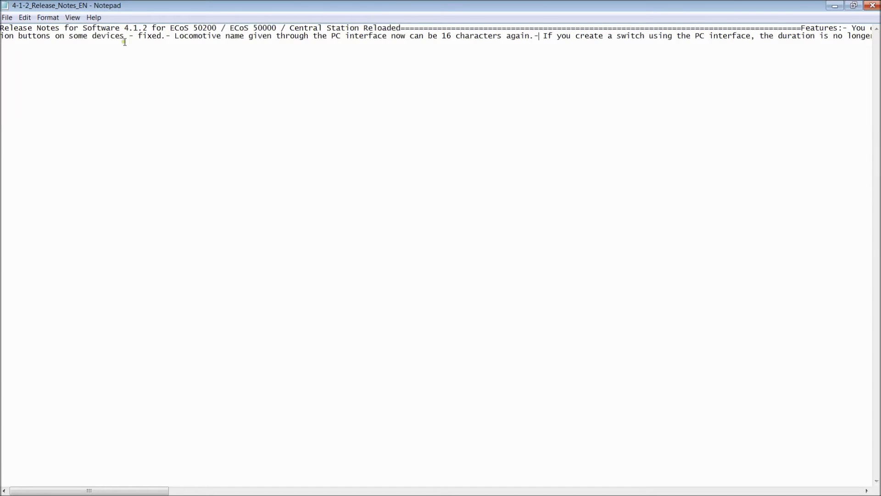
left_click(205, 36)
left_click_drag(206, 35, 437, 36)
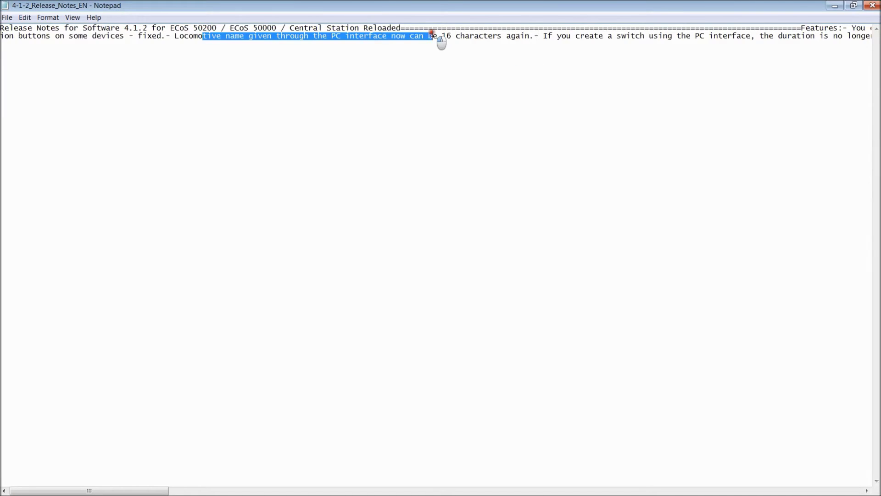
left_click(872, 5)
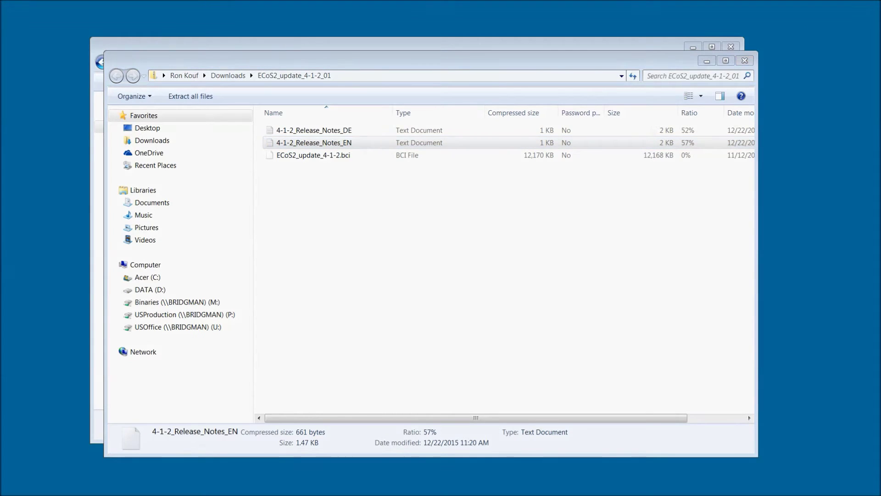
Copy ECoS2_update_4-1-2.bci from the zip onto the desktop.
left_click(346, 158)
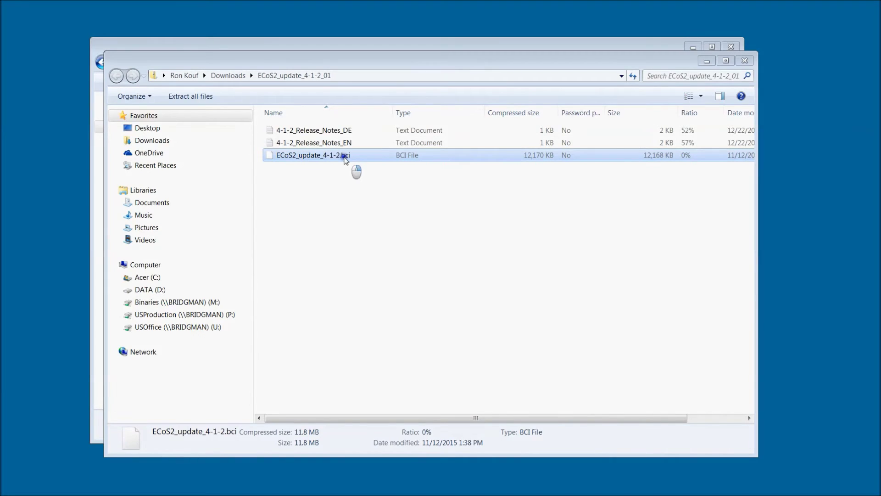
right_click(41, 213)
left_click(65, 217)
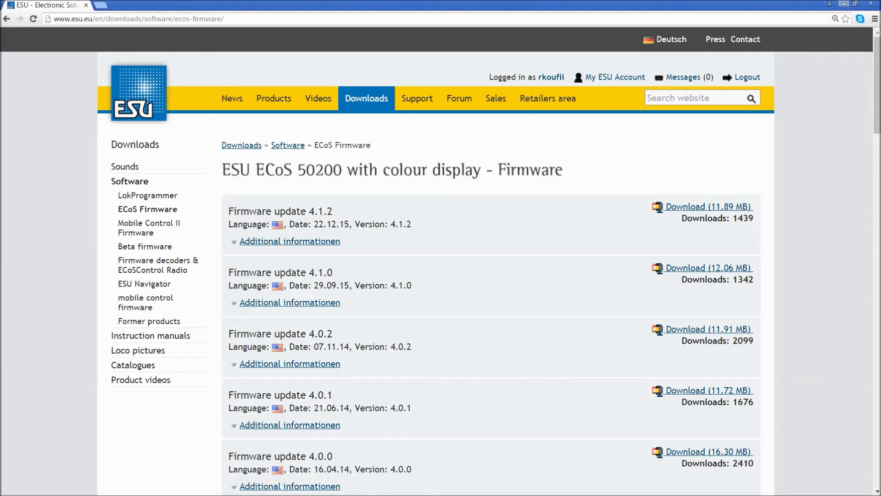
left_click(276, 21)
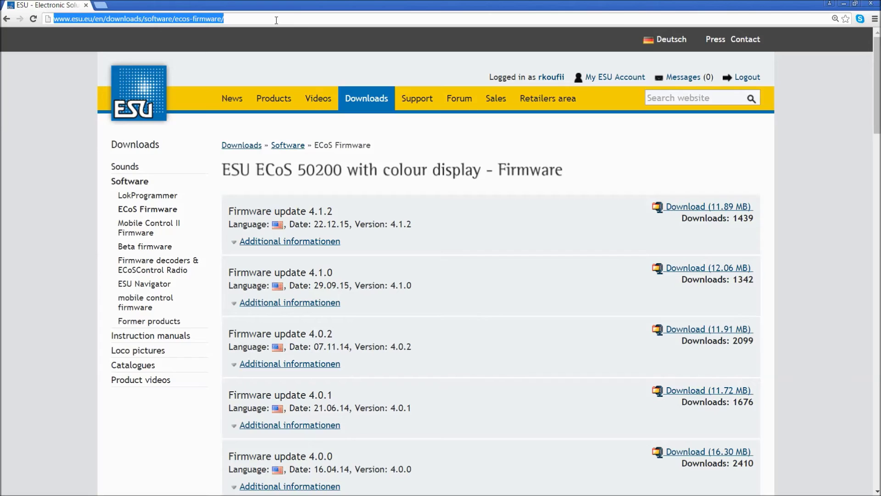
Load the ECoS web interface at 192.168.2.55, whose Info page shows software 4.1.0.
type("192")
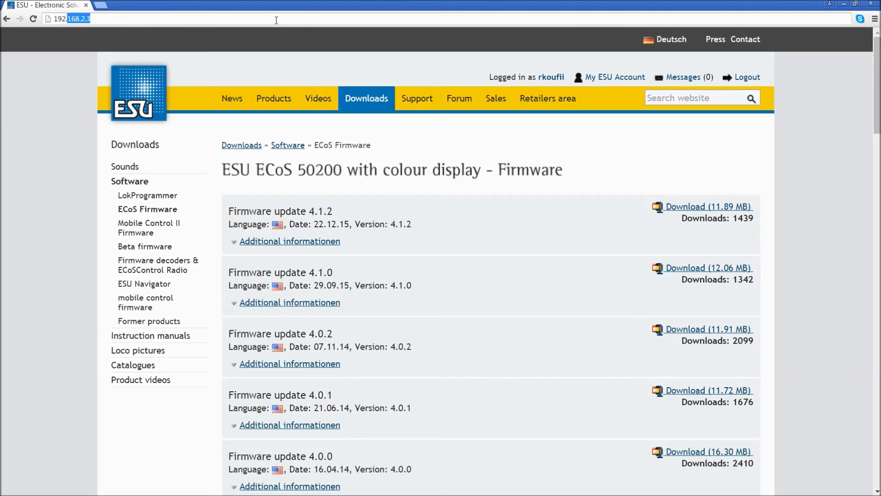
type(".168.2.55")
key("Return")
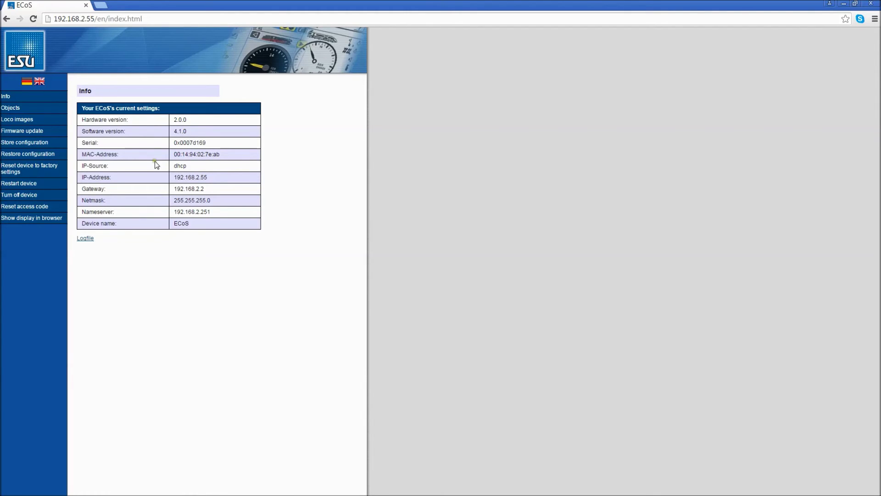
left_click_drag(92, 130, 199, 130)
right_click(194, 134)
left_click(195, 134)
On the Firmware update page, choose ECoS2_update_4-1-2.bci from the Desktop as the image.
left_click(23, 131)
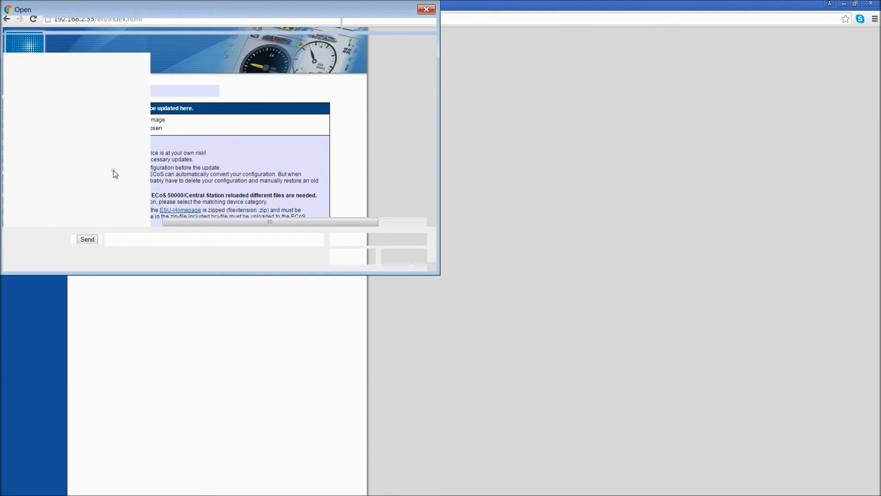
left_click_drag(230, 7, 511, 121)
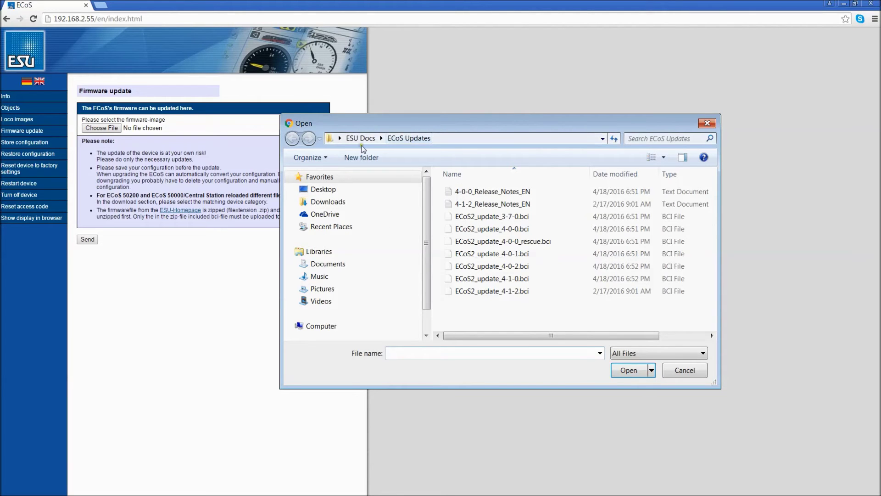
left_click(334, 193)
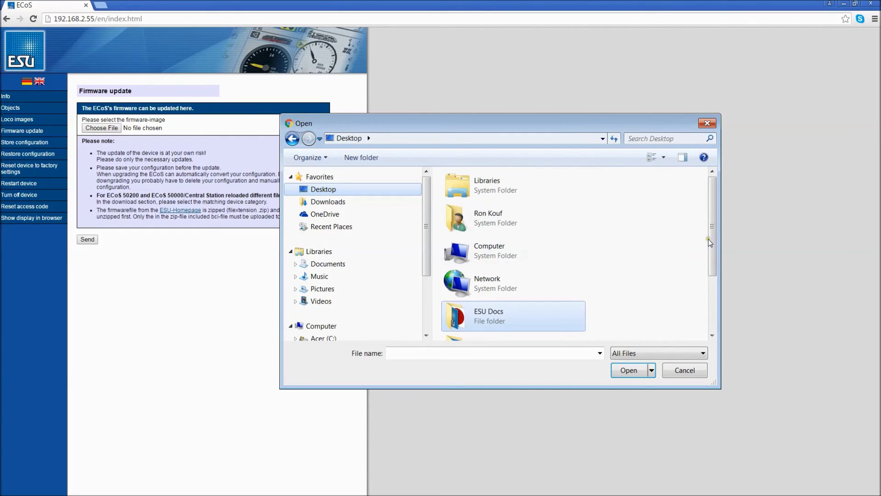
left_click_drag(717, 240, 710, 285)
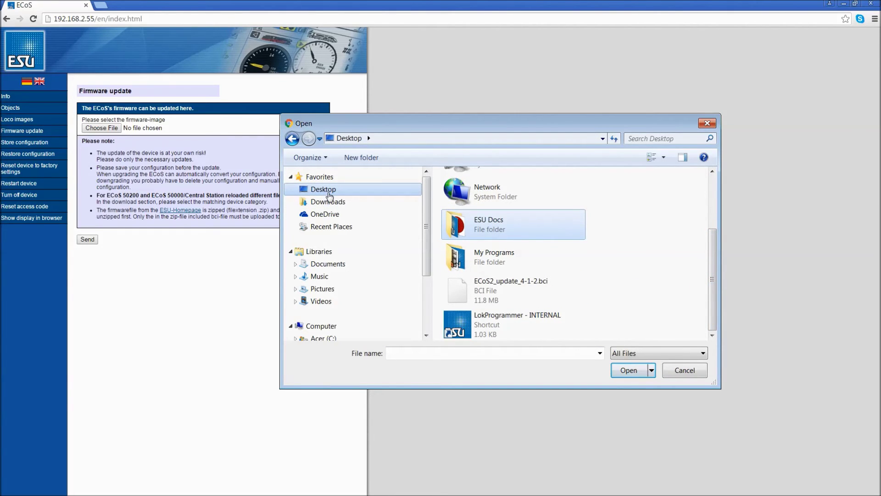
left_click(498, 299)
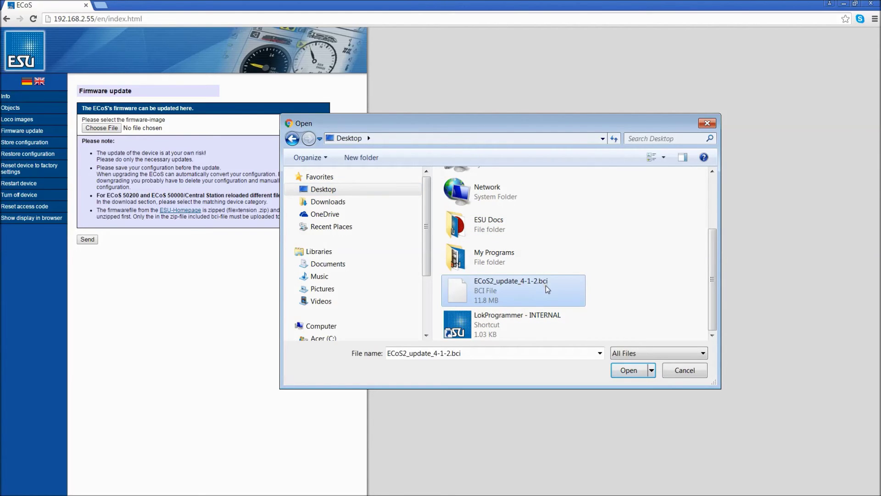
left_click(633, 372)
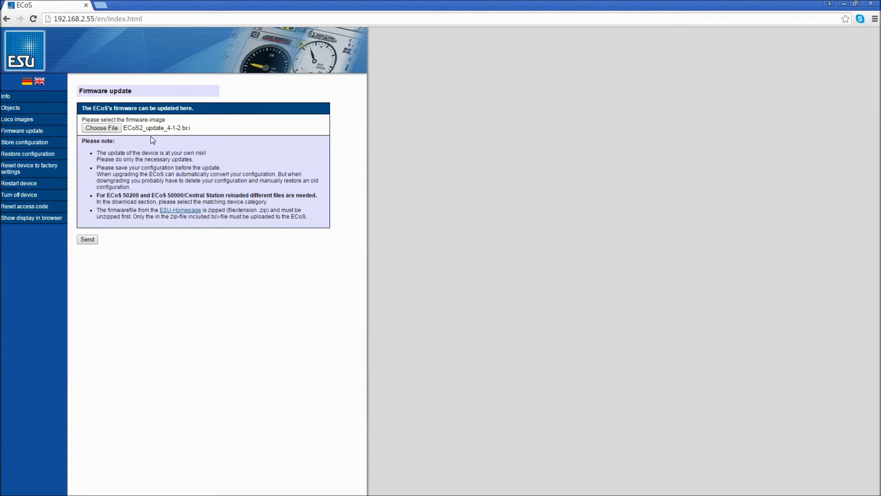
Send the 4.1.2 firmware image to the command station and let it reboot.
left_click(92, 239)
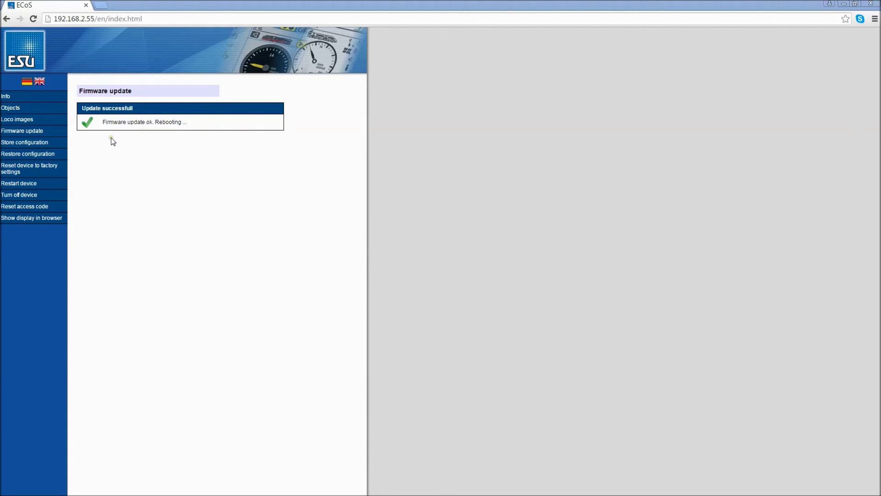
Reload the Info page and highlight the Software version row showing 4.1.2.
double_click(186, 122)
left_click(5, 100)
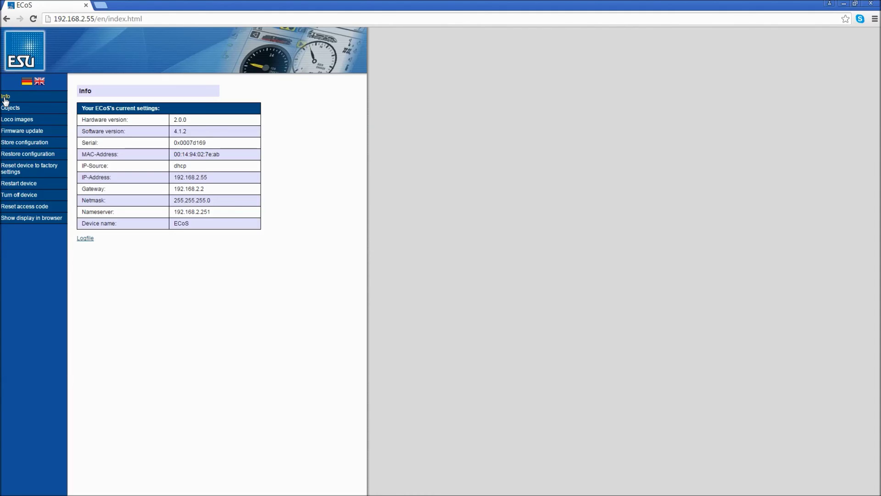
left_click_drag(98, 132, 205, 132)
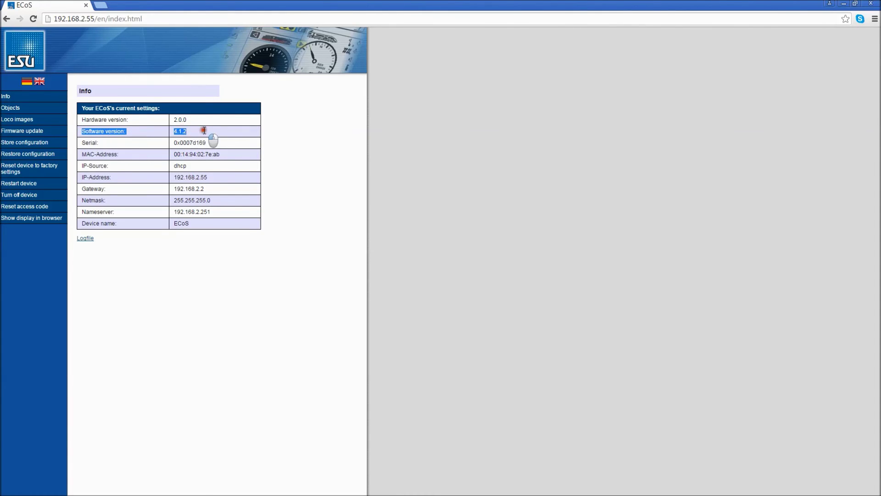